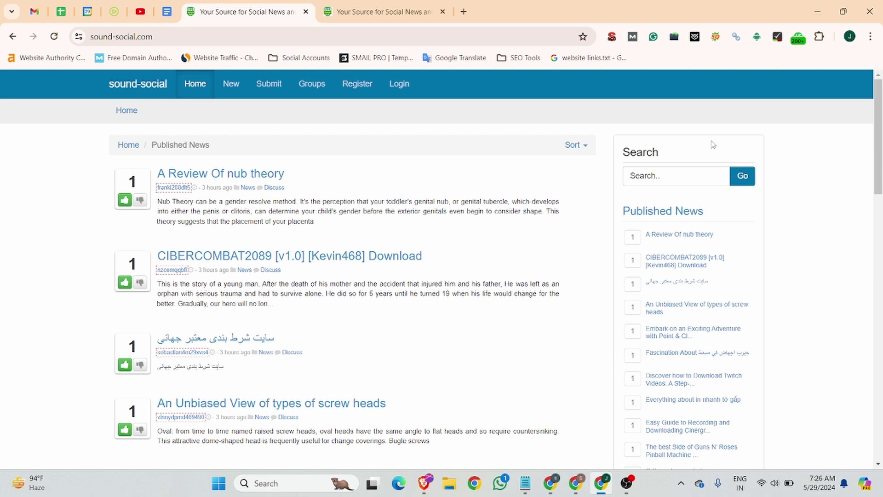
Open sound-social registration and autofill the saved username and email address
left_click(353, 89)
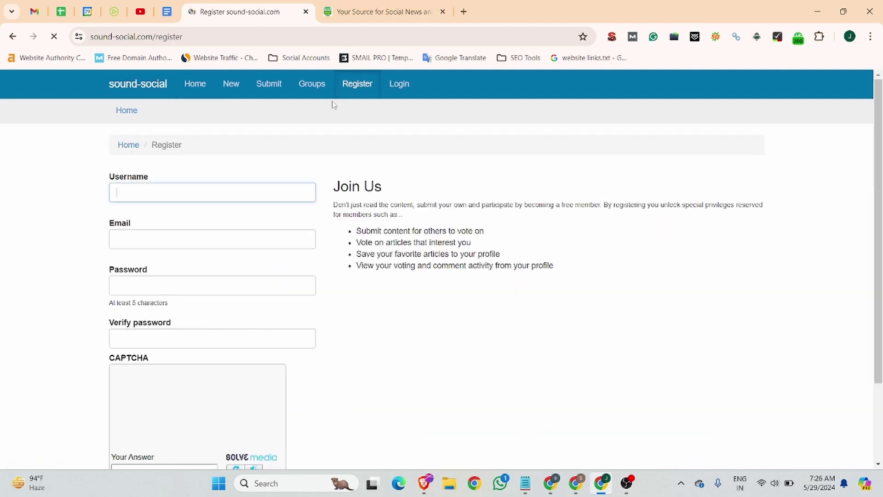
left_click(155, 196)
key("Down")
key("Return")
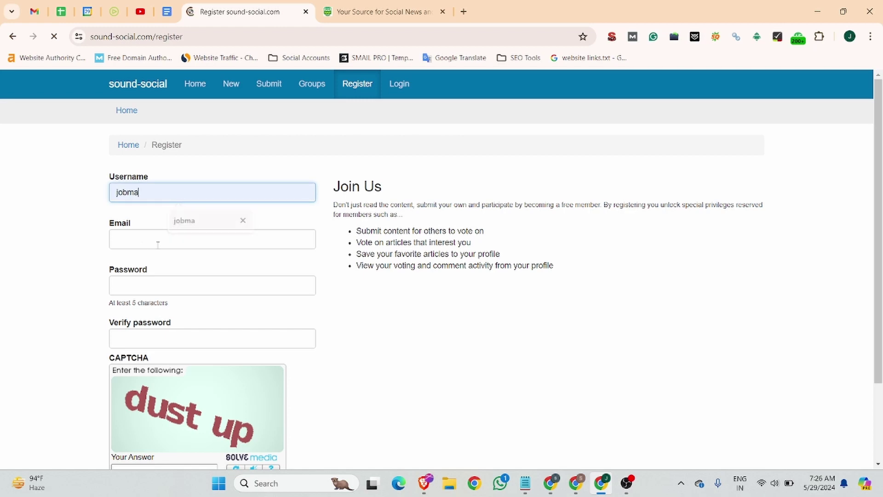
left_click(158, 240)
key("Down")
key("Return")
Enter the account password in both password fields and type 'dust up' as the CAPTCHA answer
left_click(138, 286)
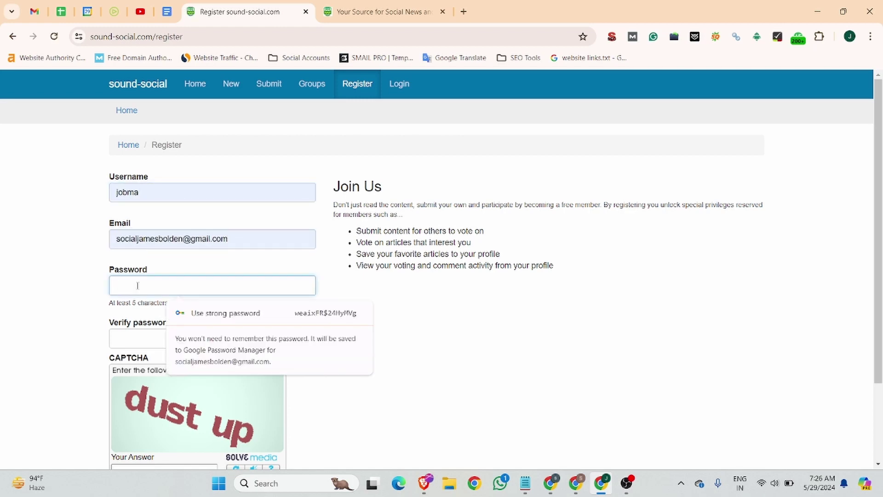
type("••••••••••")
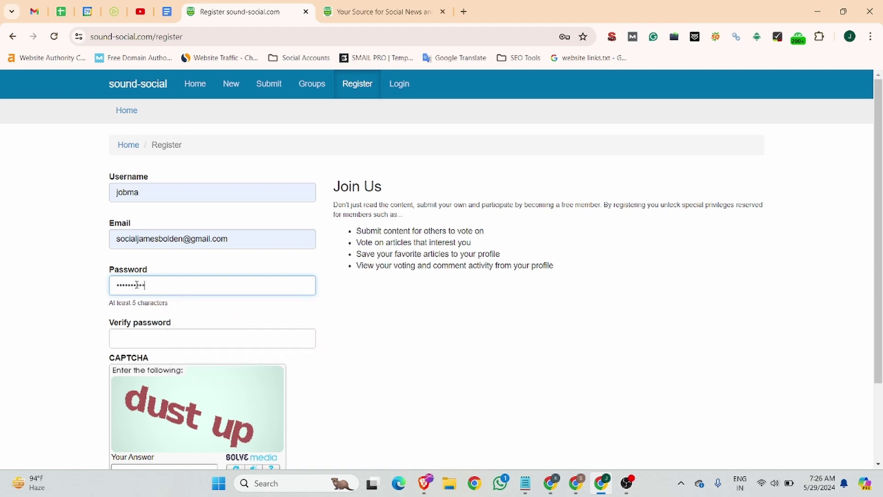
left_click(134, 337)
type("••")
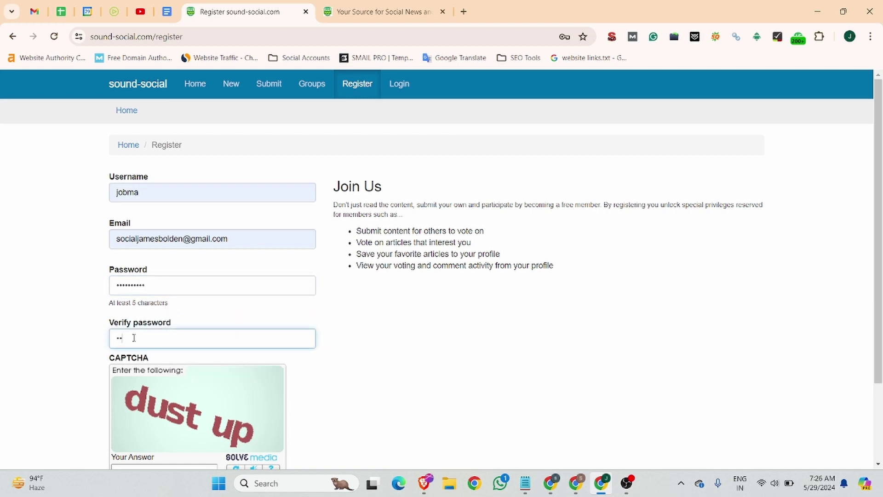
type("•••••••")
scroll(133, 337, "down", 2)
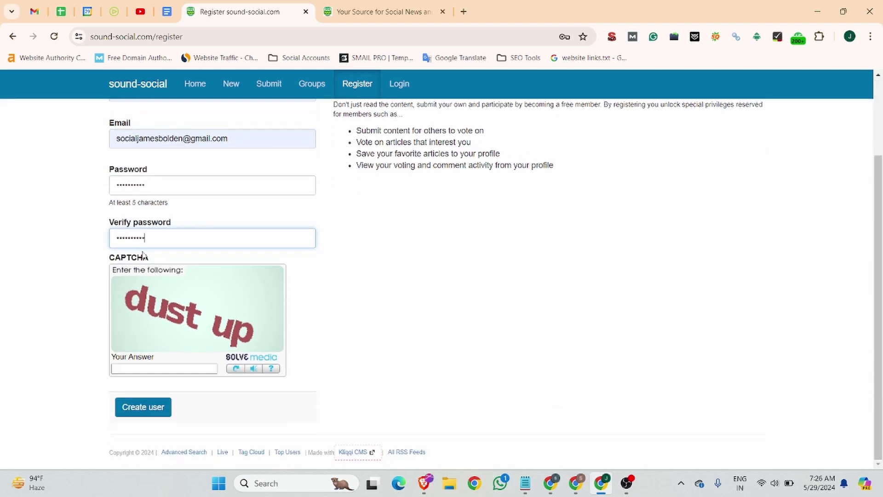
left_click(141, 369)
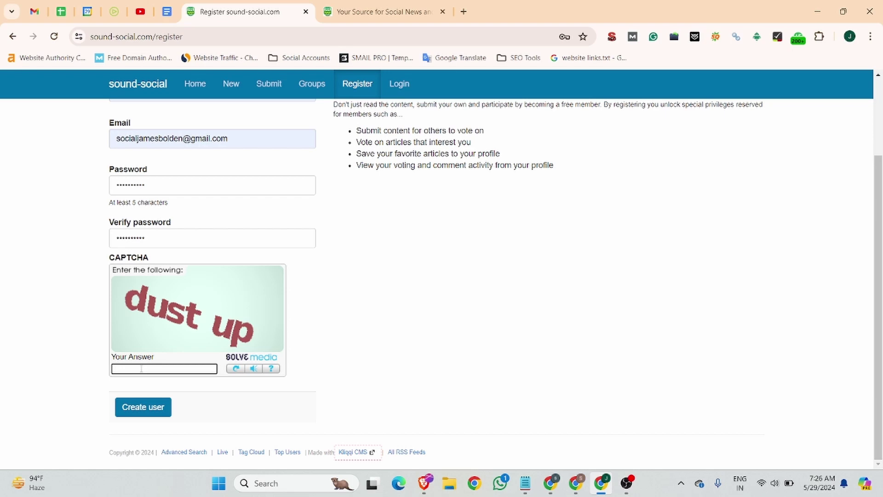
type("dust up")
Create the sound-social user and save its password in Chrome
left_click(136, 413)
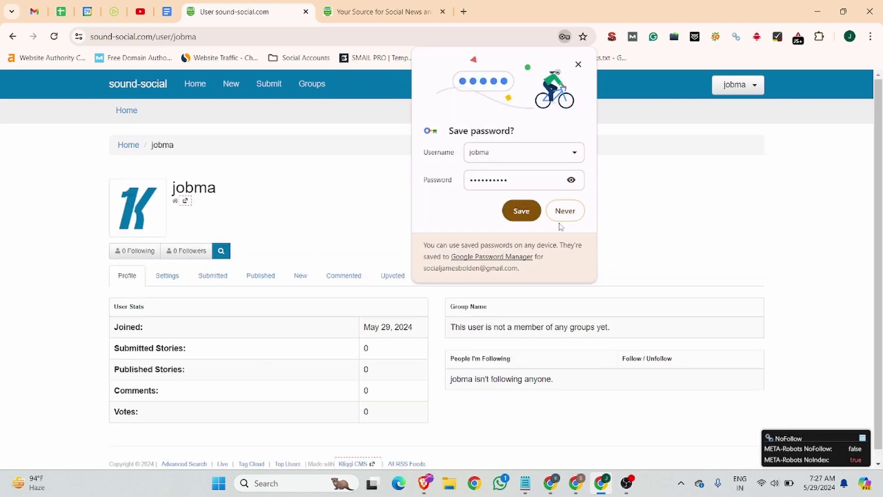
left_click(531, 214)
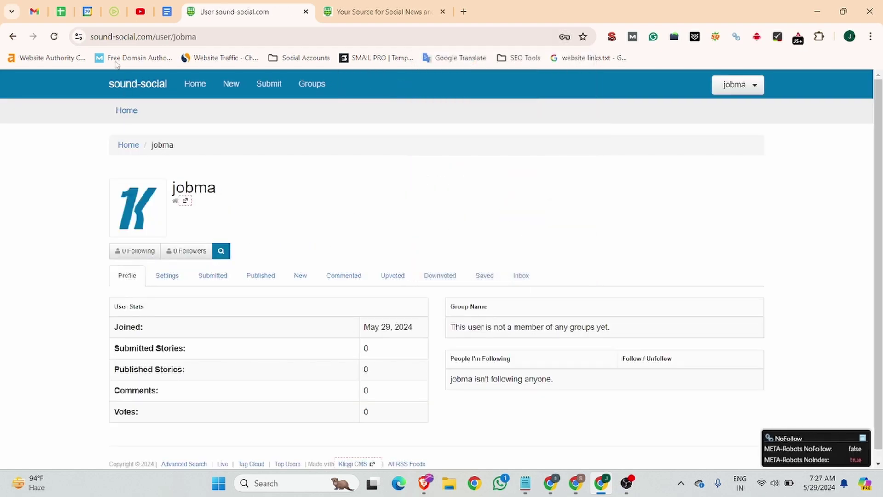
left_click(227, 36)
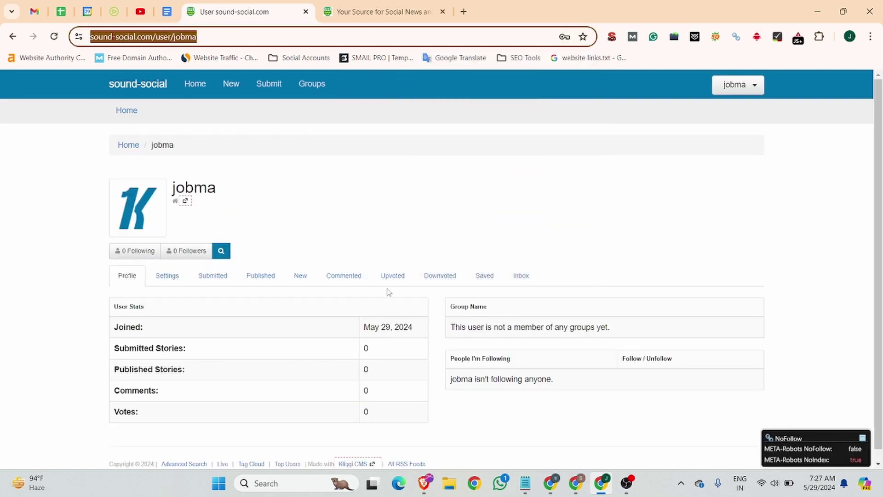
Go to the profile's Settings to view the Modify Profile form
left_click(162, 277)
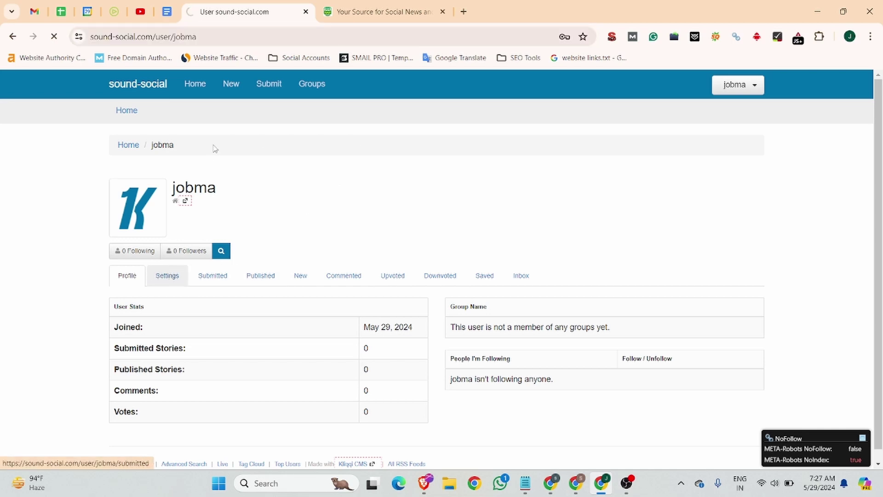
scroll(213, 331, "down", 9)
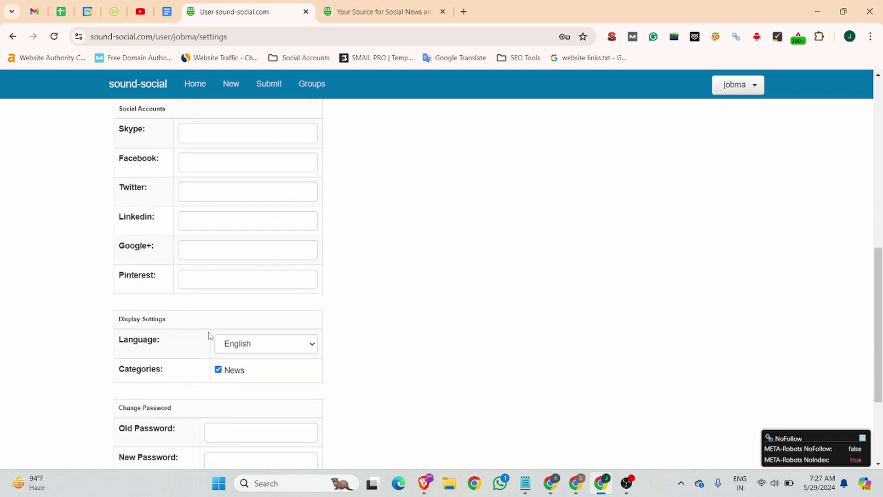
scroll(212, 276, "down", 3)
scroll(230, 276, "up", 12)
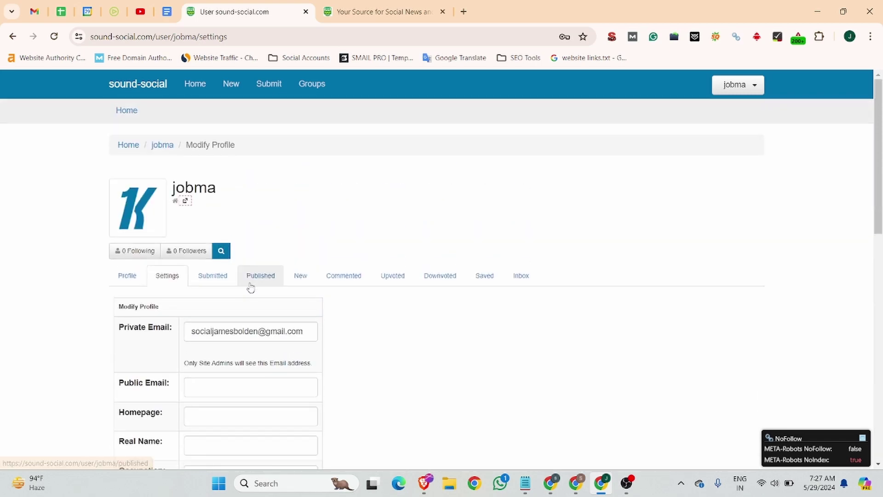
mouse_move(153, 234)
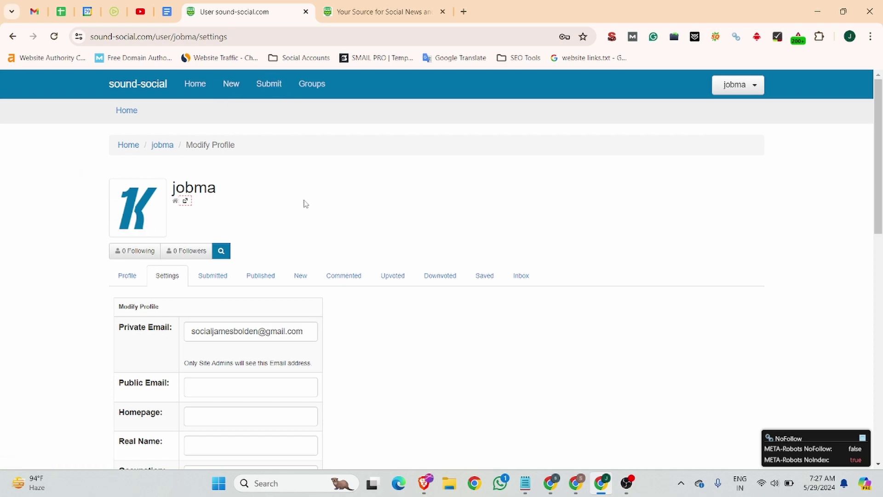
Start a new story and copy the URL of Jobma's digitally accessible virtual interviews blog article
left_click(270, 89)
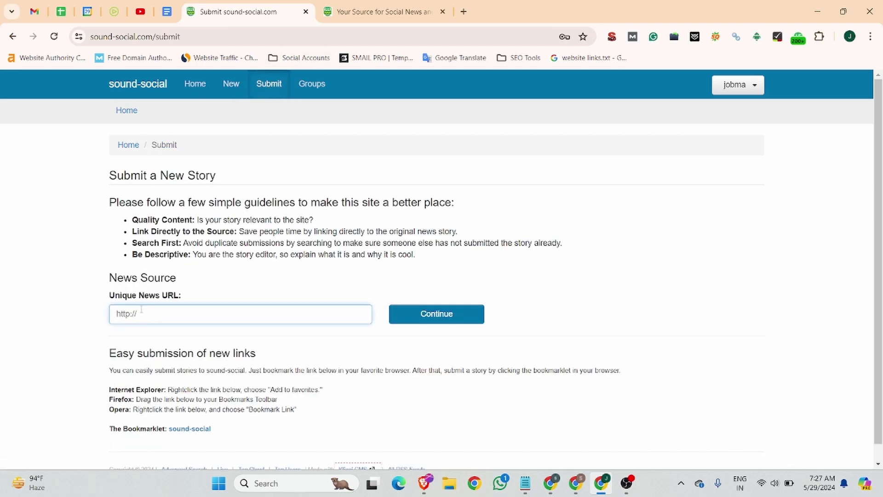
left_click(114, 12)
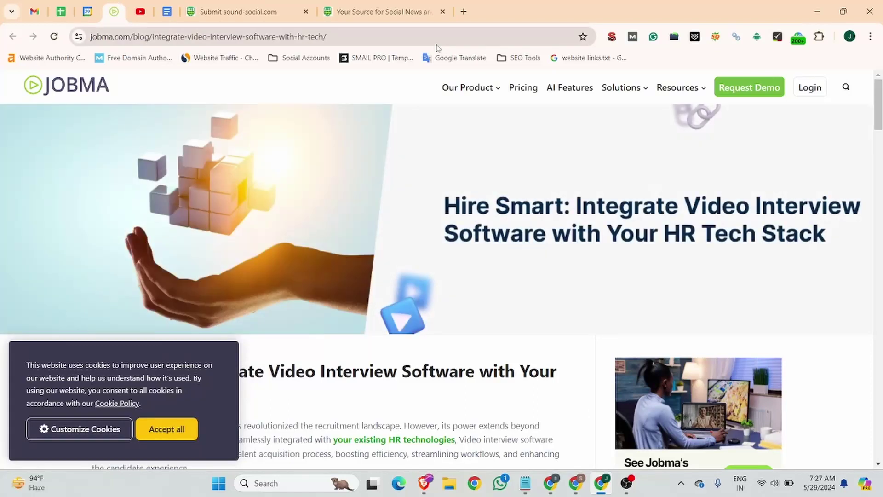
mouse_move(680, 88)
left_click(662, 124)
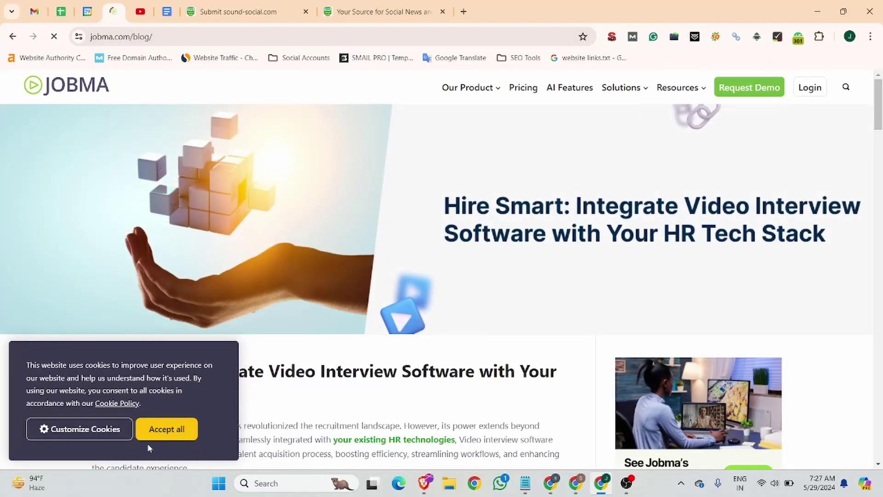
scroll(230, 388, "down", 6)
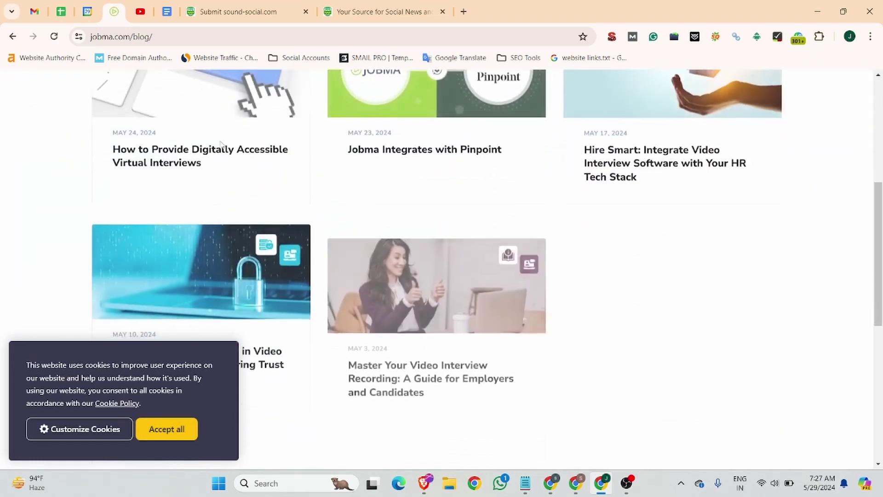
scroll(193, 183, "up", 3)
left_click(193, 183)
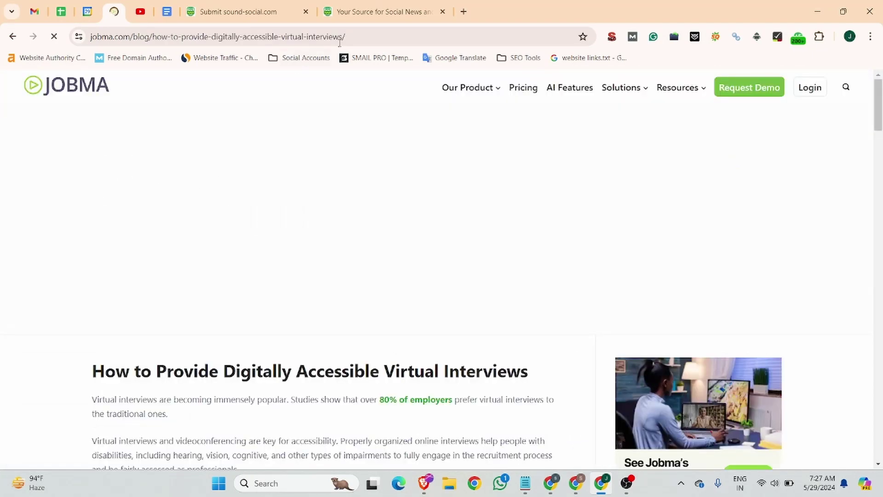
left_click(328, 36)
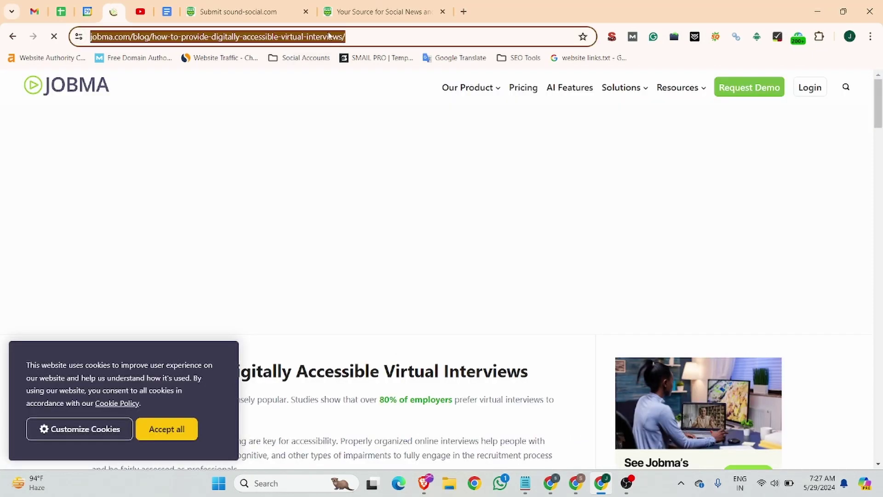
key("ctrl+c")
left_click(238, 12)
Paste the Jobma article link as the Unique News URL and continue to story details
left_click(191, 305)
key("ctrl+v")
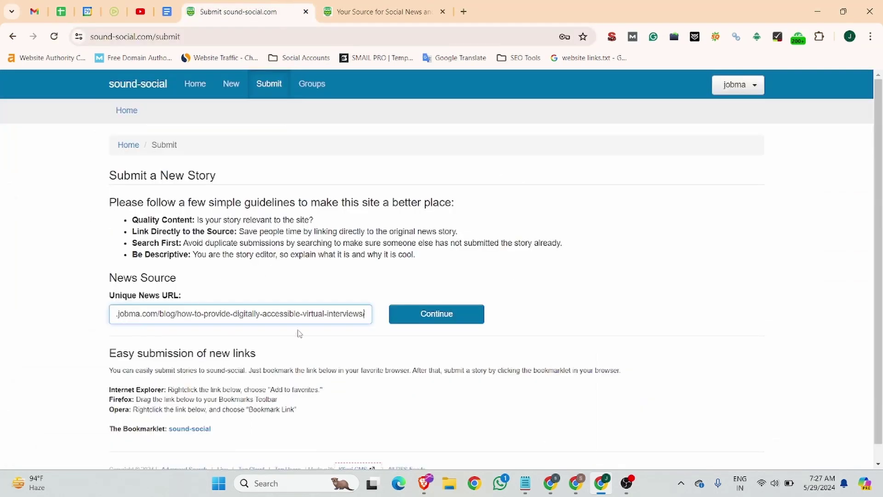
left_click(450, 316)
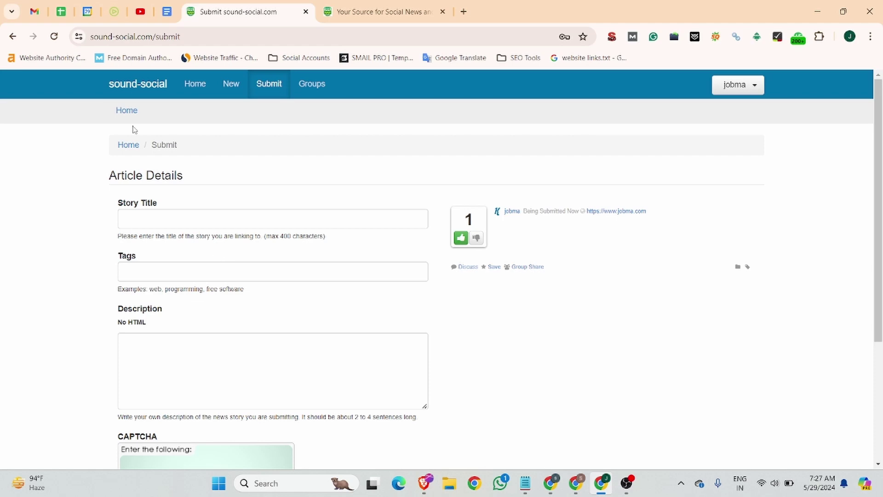
Set Story Title to 'How to Provide Digitally Accessible Virtual Interviews', copied from the SEO summary
left_click(137, 219)
left_click(116, 14)
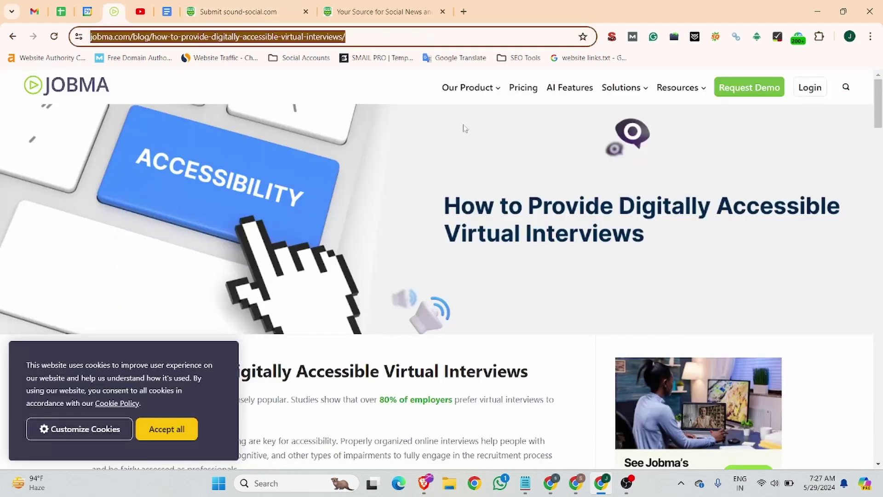
left_click(612, 37)
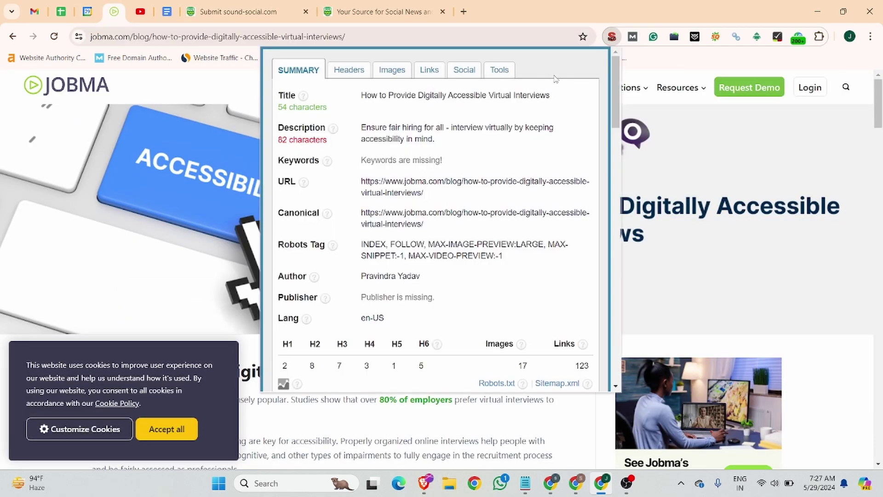
triple_click(466, 95)
left_click(239, 12)
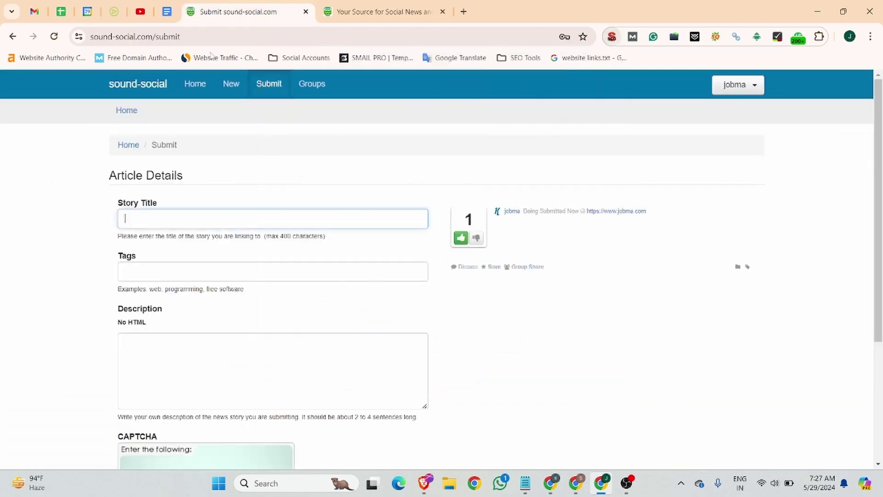
key("ctrl+v")
Tag the story 'Virtual Interviews' by copying those words from the title
left_click(199, 270)
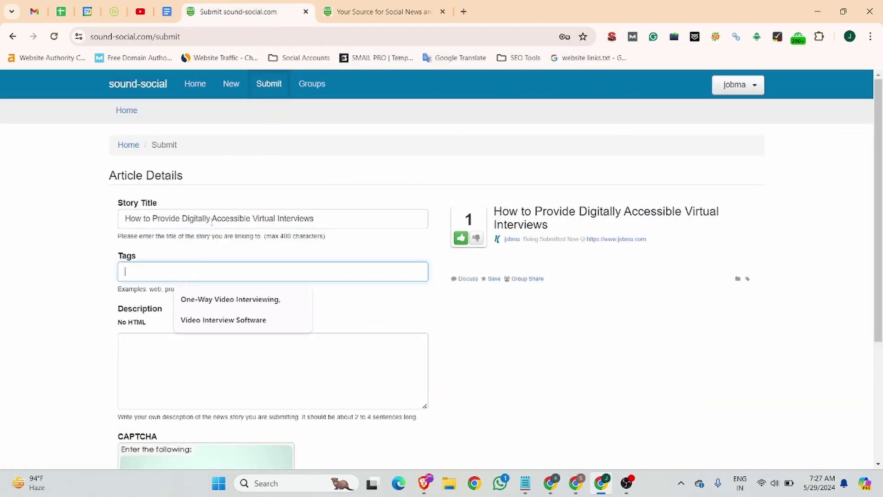
left_click_drag(253, 218, 320, 219)
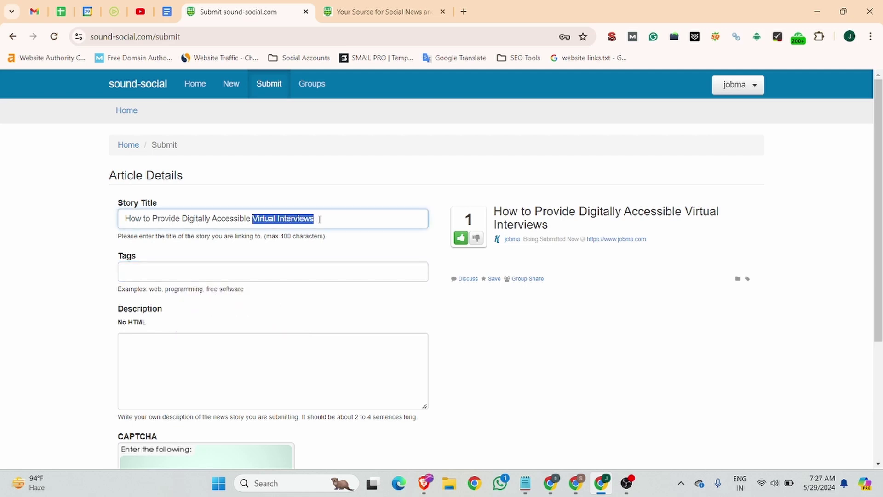
key("ctrl+c")
left_click(152, 274)
key("ctrl+v")
Fill the Description with the article's two conclusion paragraphs
left_click(152, 352)
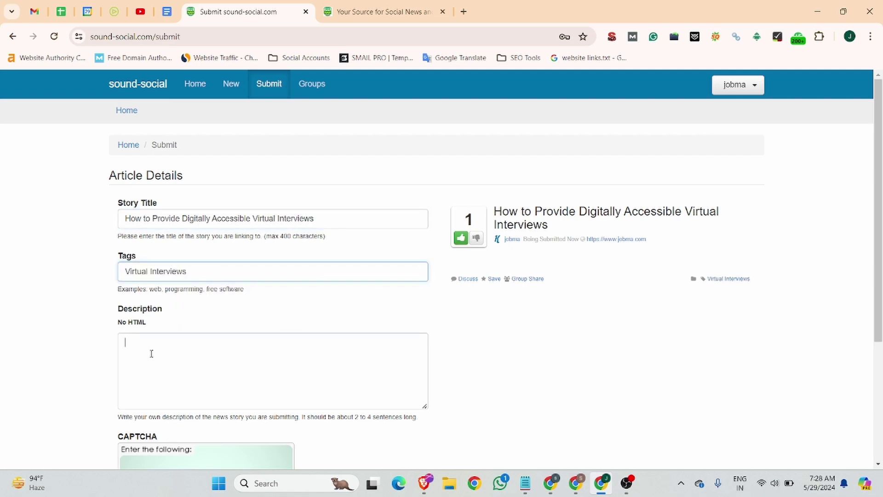
left_click(114, 11)
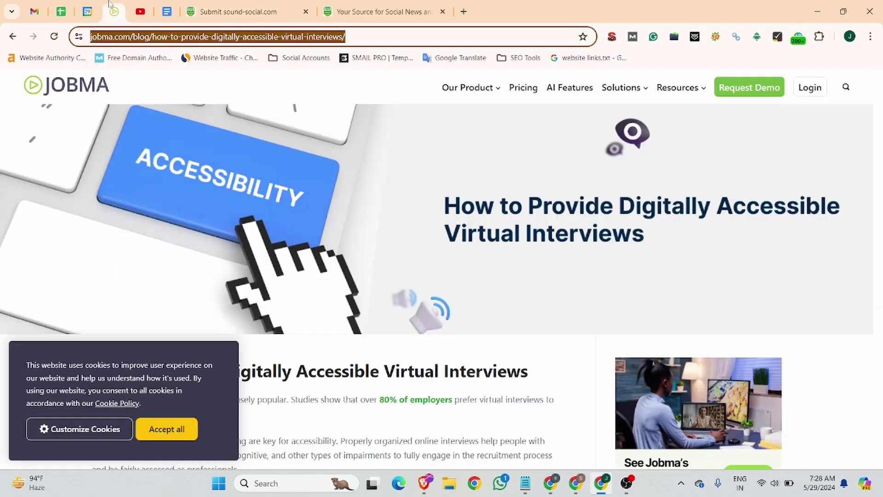
scroll(364, 251, "down", 15)
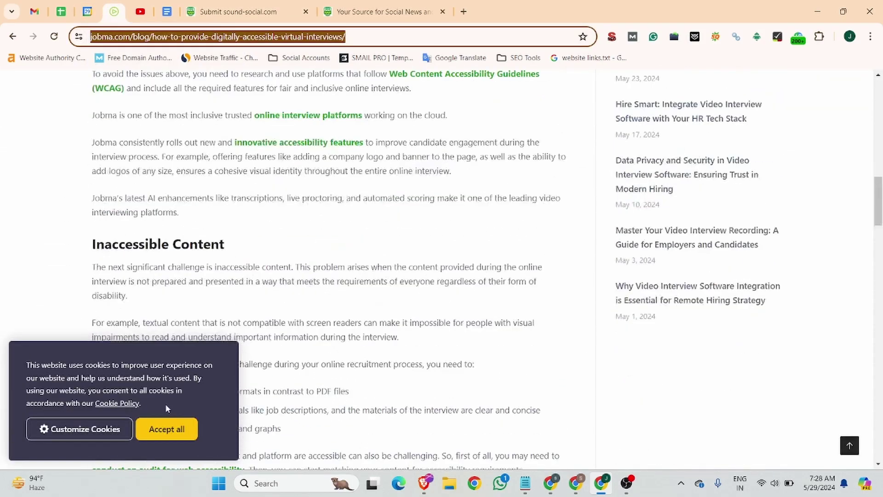
left_click(170, 422)
scroll(315, 282, "down", 20)
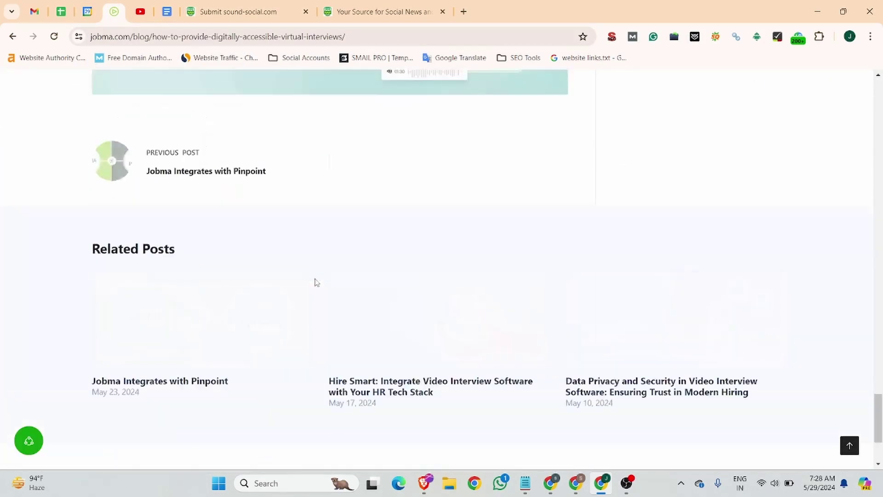
scroll(316, 282, "up", 6)
left_click_drag(437, 264, 89, 183)
key("ctrl+c")
left_click(246, 11)
left_click(250, 350)
key("ctrl+v")
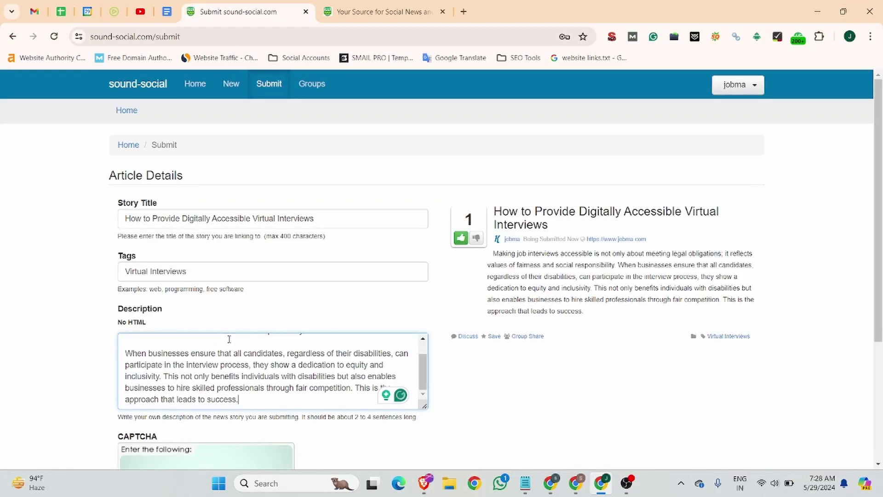
scroll(118, 396, "down", 4)
Answer the CAPTCHA with 'oxo cube' and submit the story
left_click(148, 368)
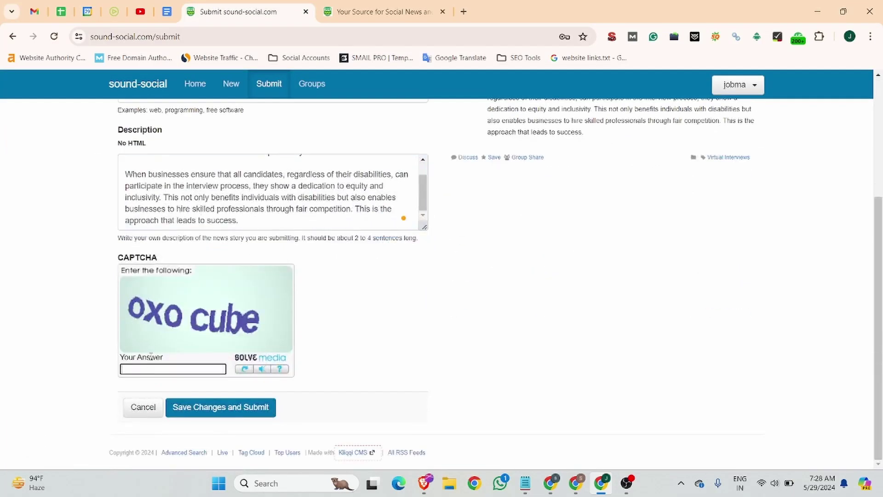
type("oxo cube")
left_click(200, 408)
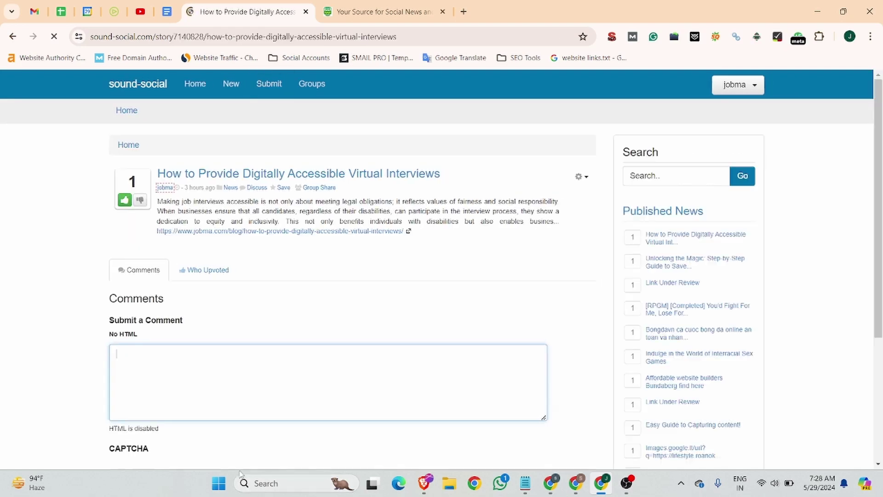
Open the story's URL in a new Incognito window to view it logged out
left_click_drag(398, 37, 69, 39)
key("ctrl+c")
key("ctrl+shift+n")
key("ctrl+v")
key("Return")
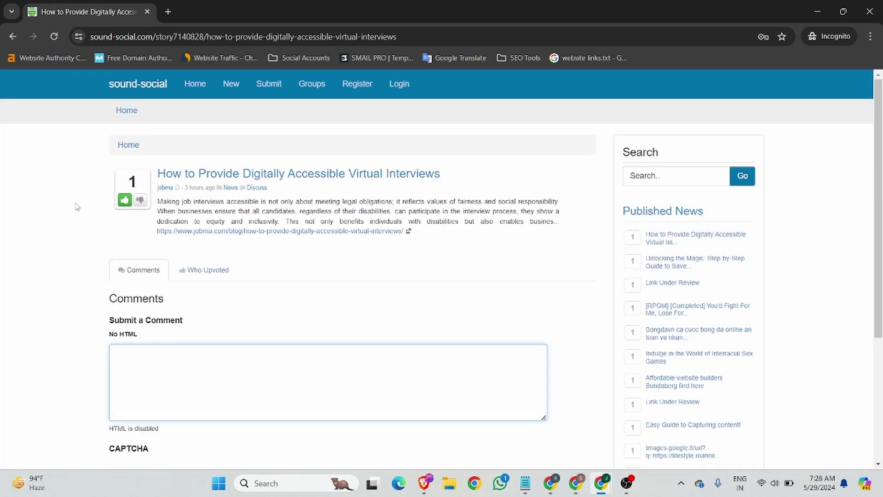
right_click(308, 233)
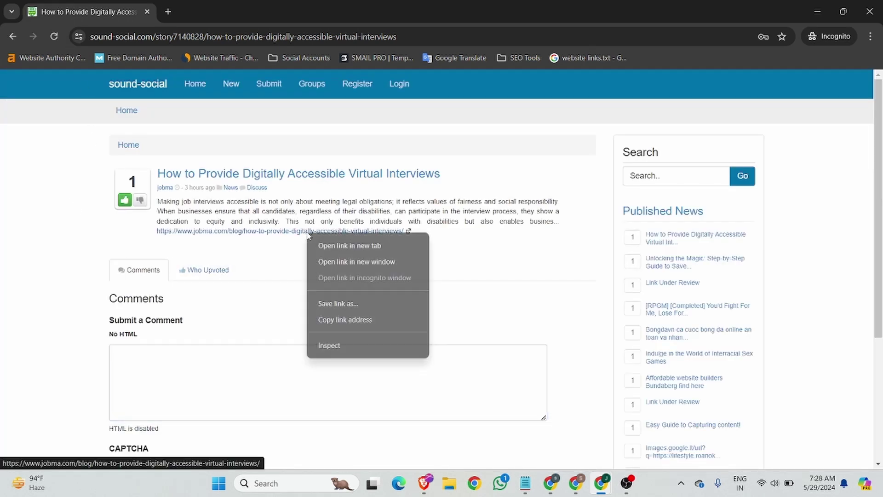
Inspect the Jobma link's a#siteurl element in DevTools, then close DevTools and the Incognito window
left_click(350, 345)
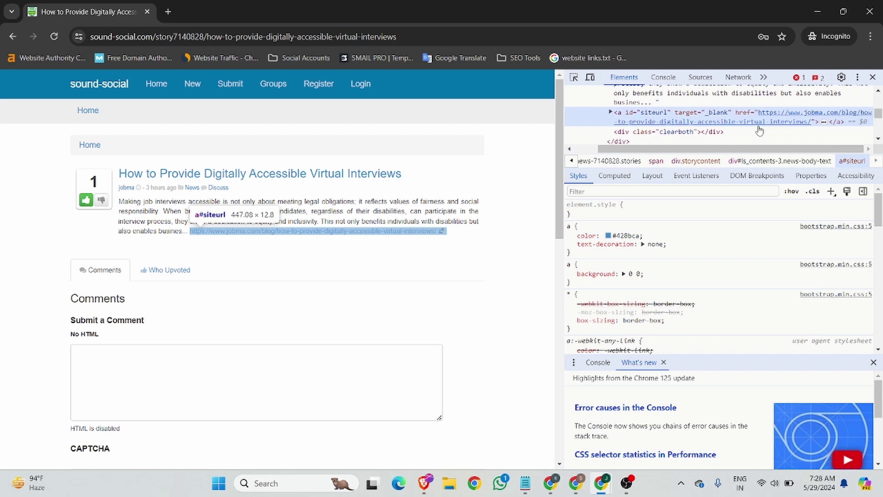
scroll(760, 131, "up", 2)
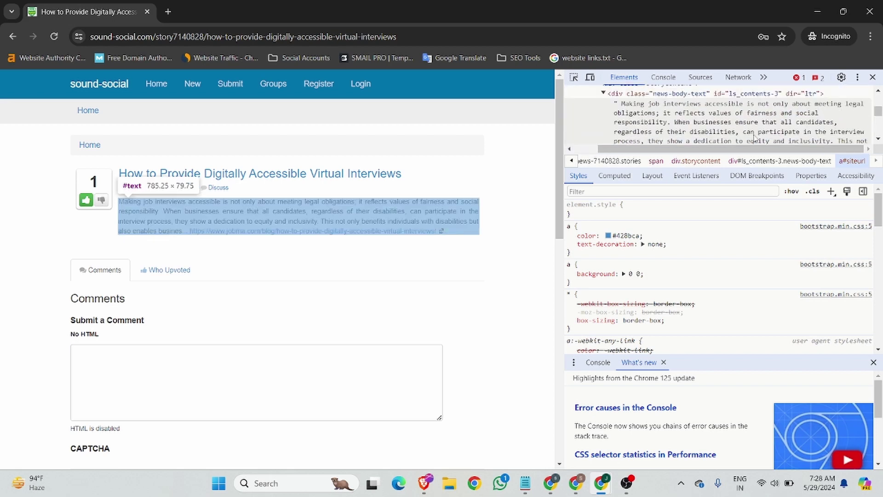
left_click(873, 77)
left_click(870, 12)
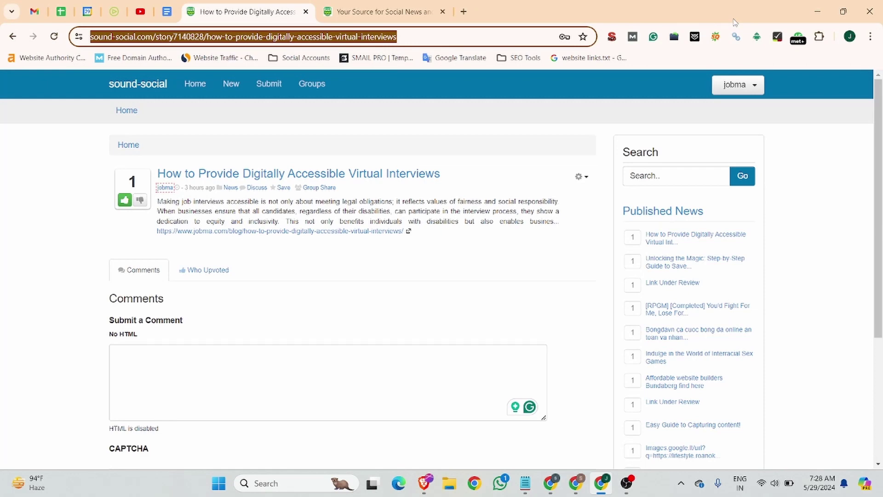
Switch to the sociallawy.com tab, 'Your Source for Social News'
left_click(395, 4)
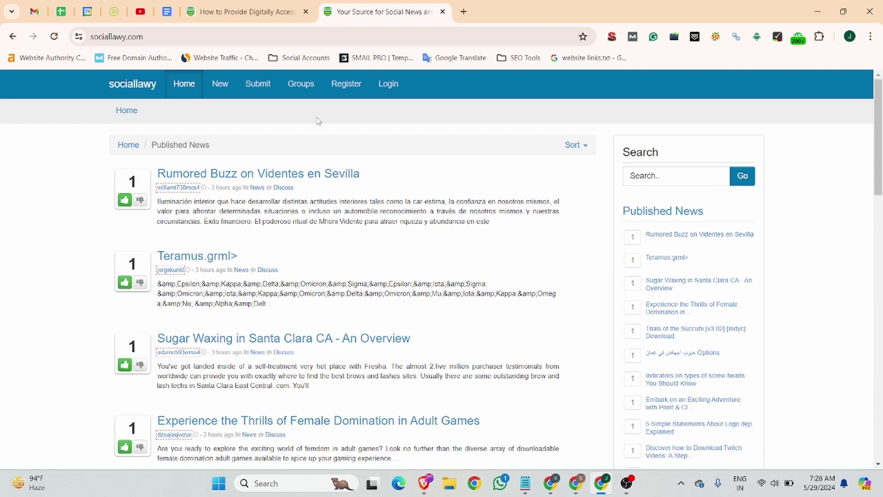
Open sociallawy registration and fill in the saved username and e-mail address
left_click(345, 86)
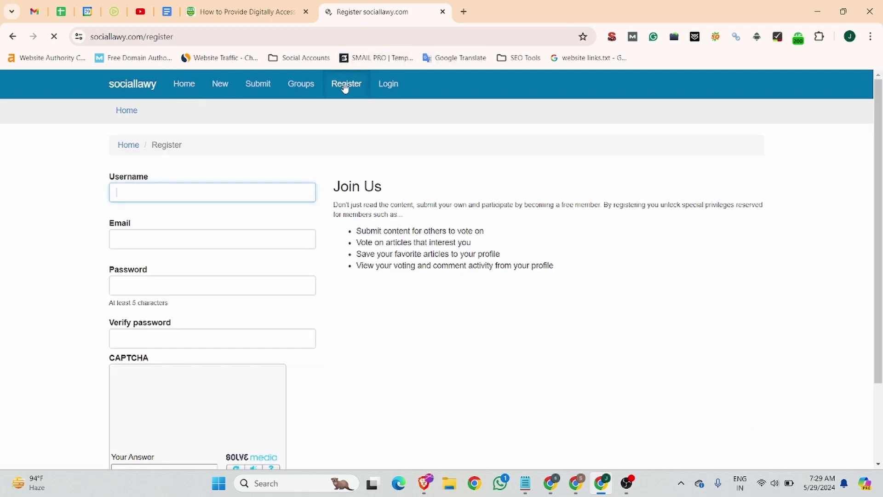
left_click(142, 193)
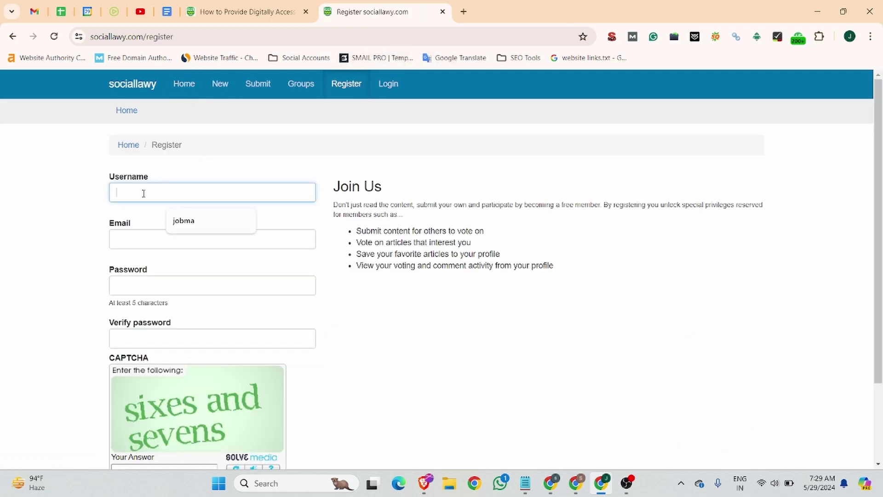
left_click(179, 219)
left_click(170, 239)
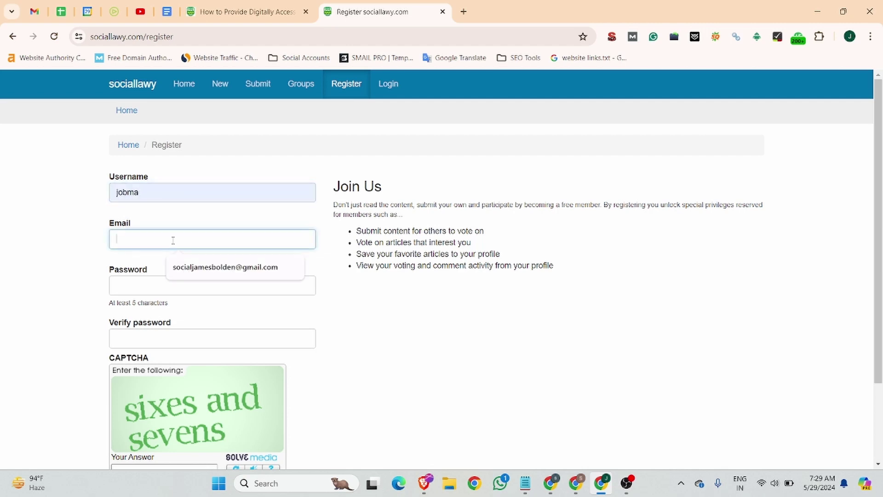
left_click(214, 264)
Enter the account password, answer the CAPTCHA with 'sixes and', and create the user
left_click(145, 291)
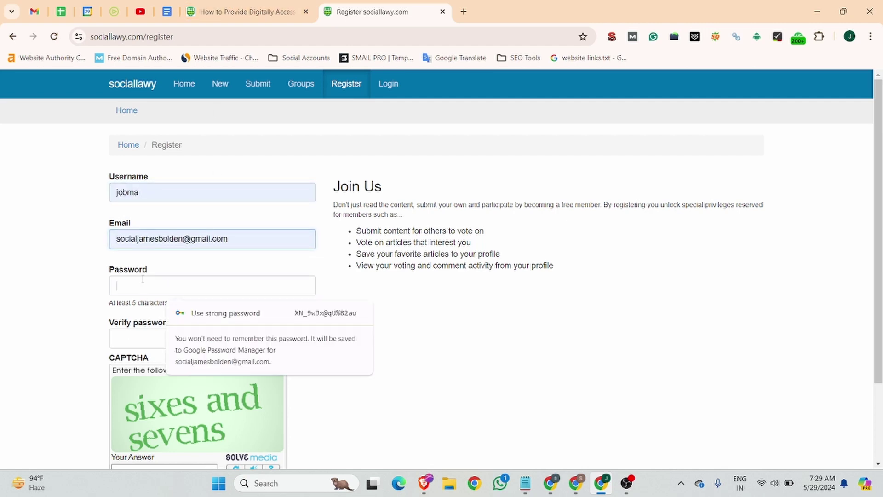
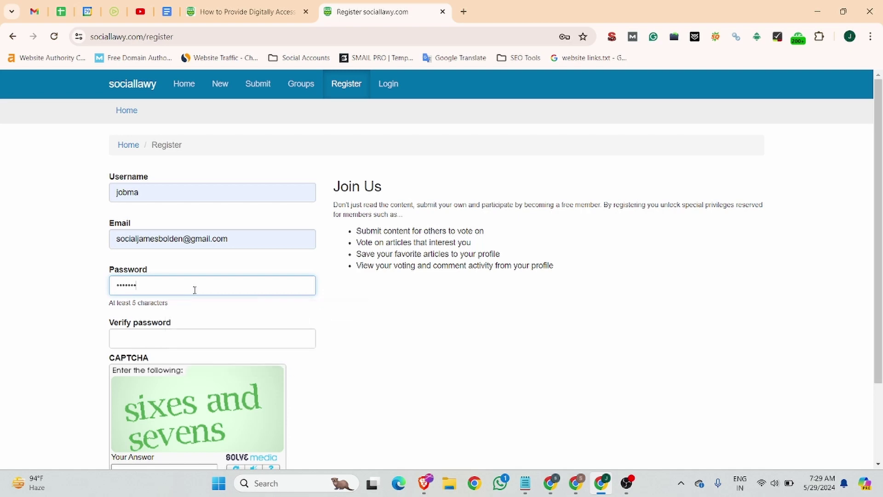
left_click(157, 342)
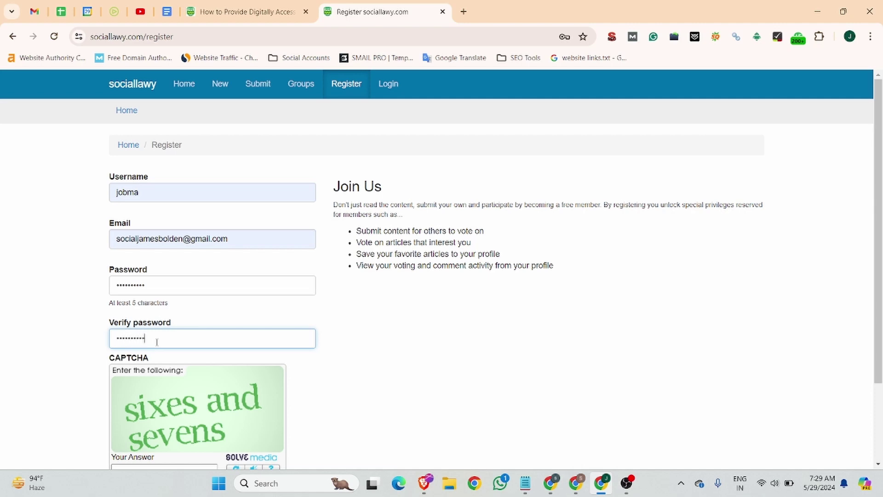
scroll(157, 343, "down", 2)
left_click(146, 370)
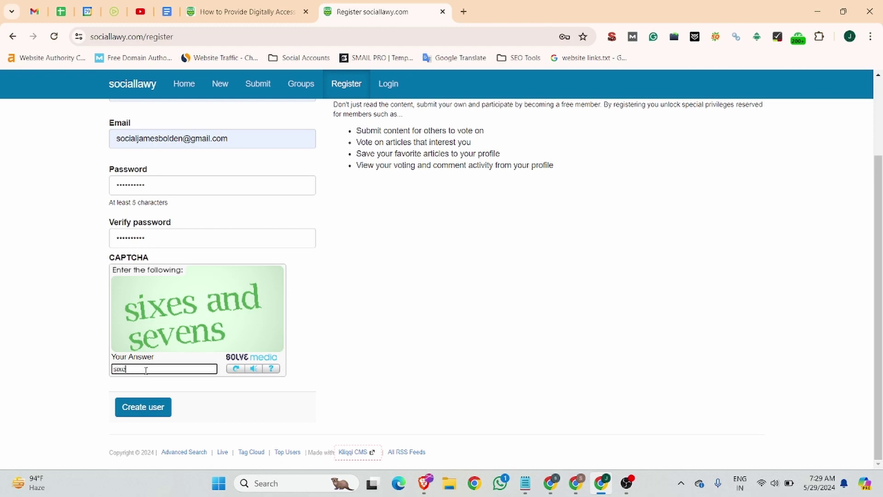
type("sixes and sevens")
left_click(156, 409)
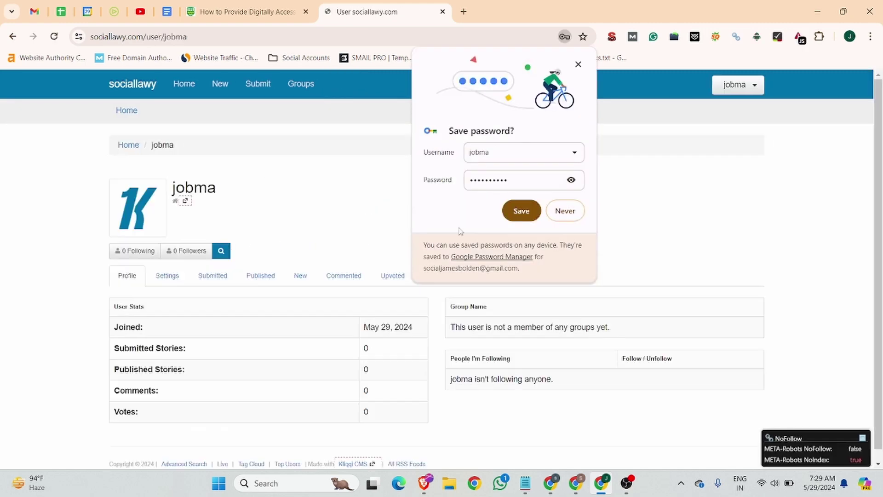
Save the new sociallawy login in Chrome and open the story submission page
left_click(519, 209)
left_click(90, 37)
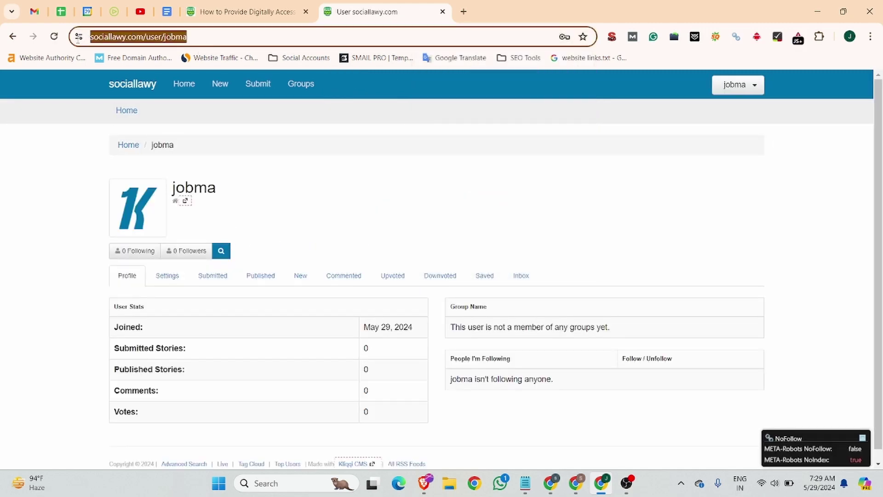
left_click(258, 84)
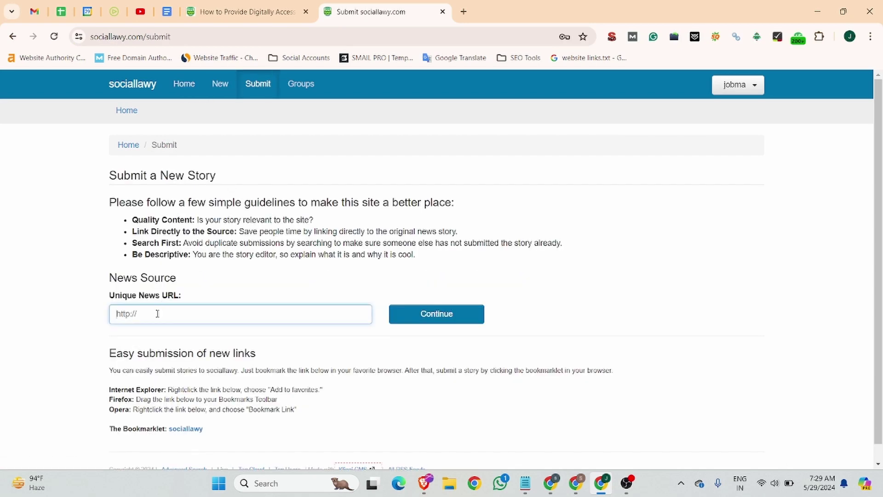
Paste the Jobma virtual interviews article URL as Unique News URL and continue to Article Details
left_click(156, 317)
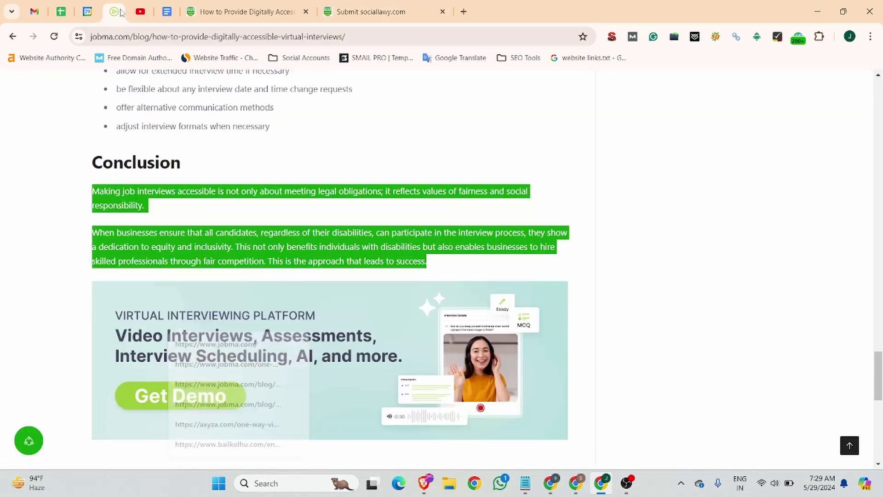
left_click(248, 12)
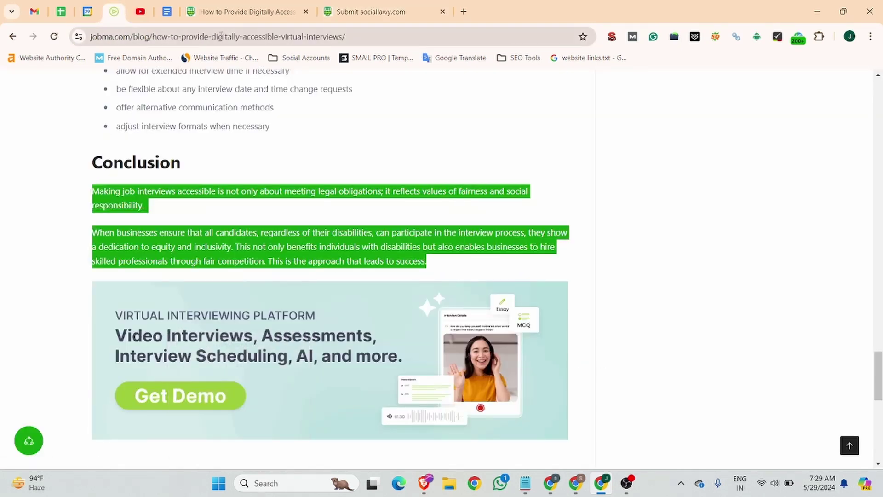
left_click(285, 37)
left_click(337, 4)
left_click(230, 307)
key("ctrl+v")
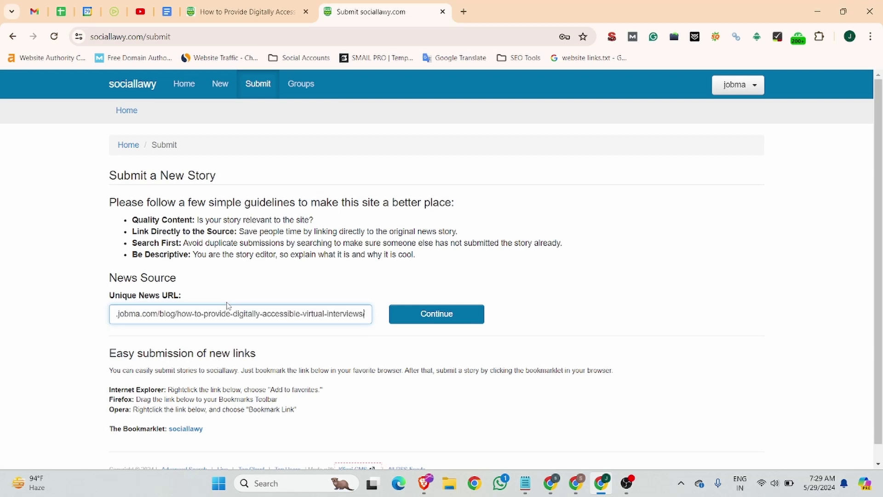
left_click(450, 316)
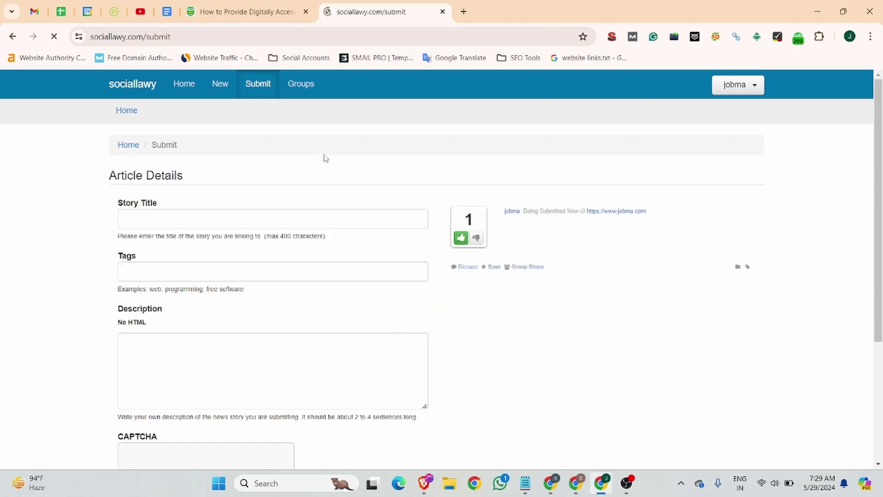
left_click(138, 220)
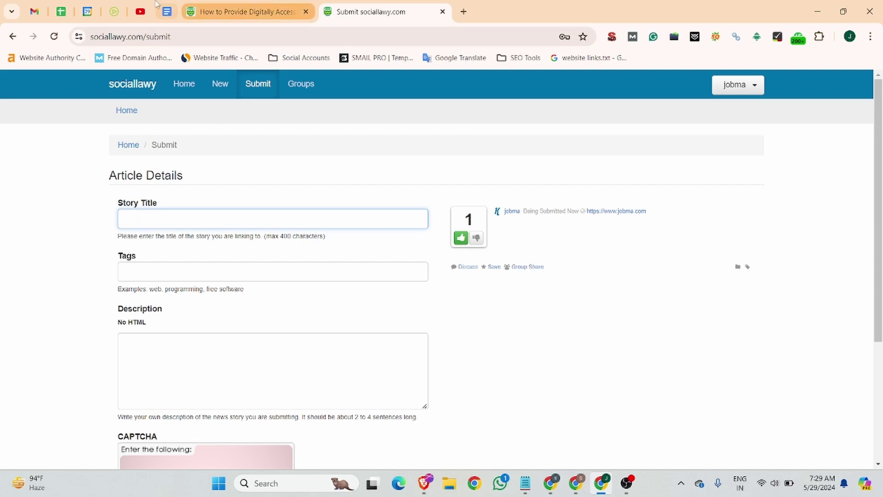
Copy the Jobma article heading and paste it as the sociallawy story title
left_click(257, 11)
scroll(343, 239, "up", 20)
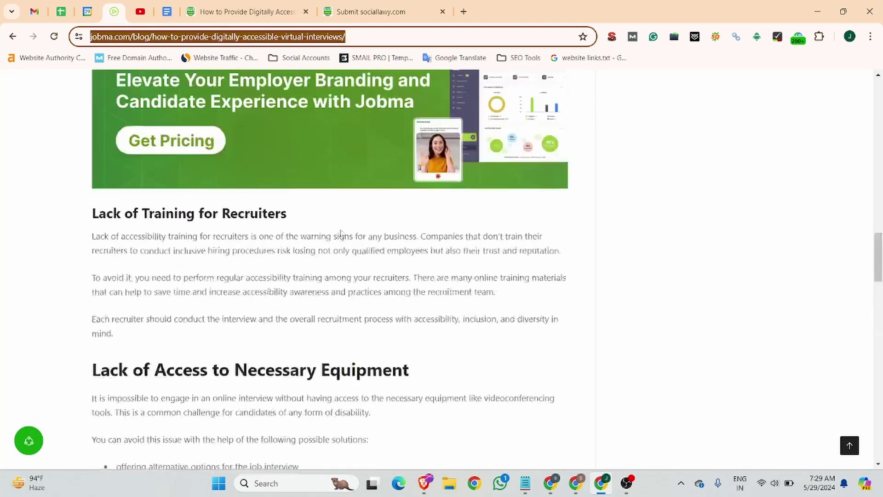
scroll(328, 258, "up", 4)
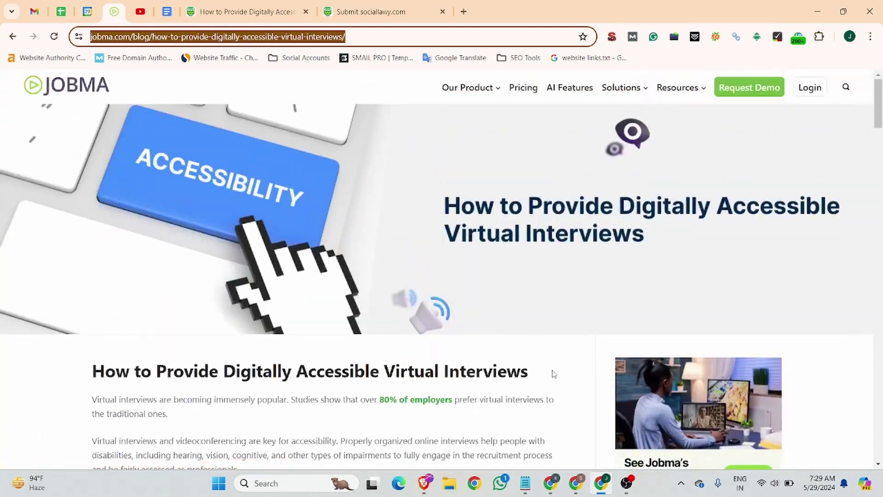
left_click_drag(552, 370, 49, 372)
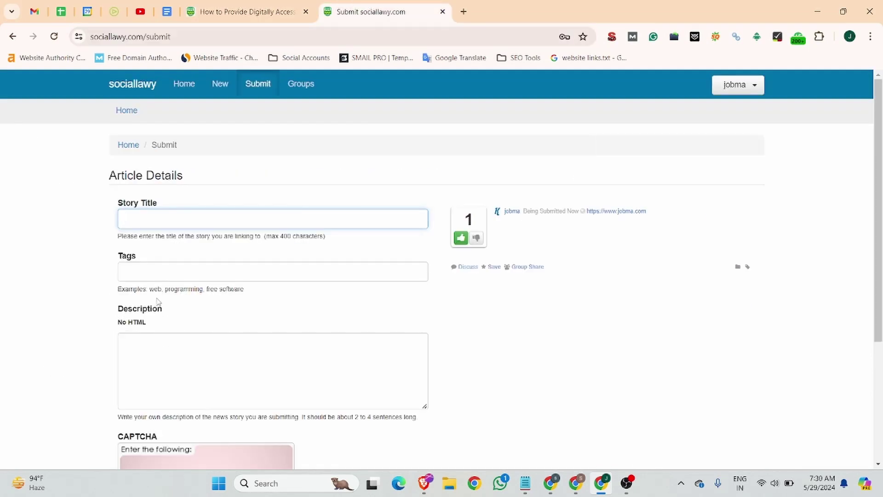
key("ctrl+v")
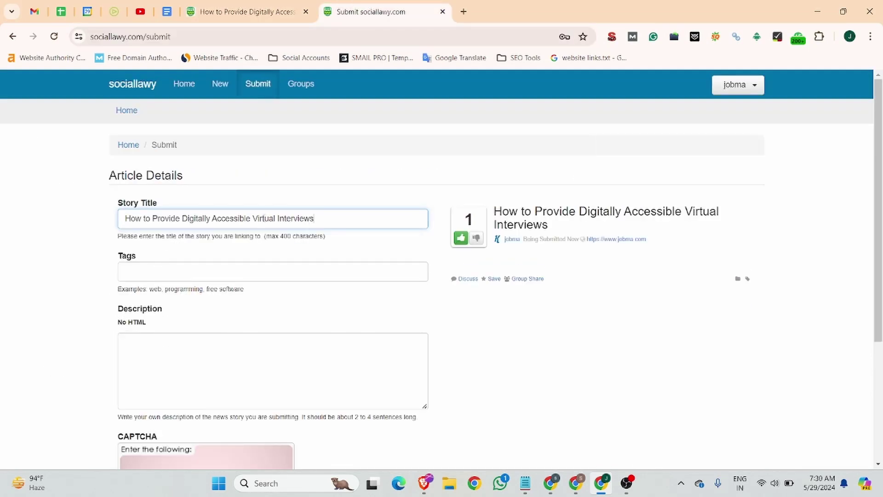
Add 'Virtual Interviews', taken from the title, as the story's tag
left_click_drag(252, 219, 324, 213)
key("ctrl+c")
left_click(170, 275)
key("ctrl+v")
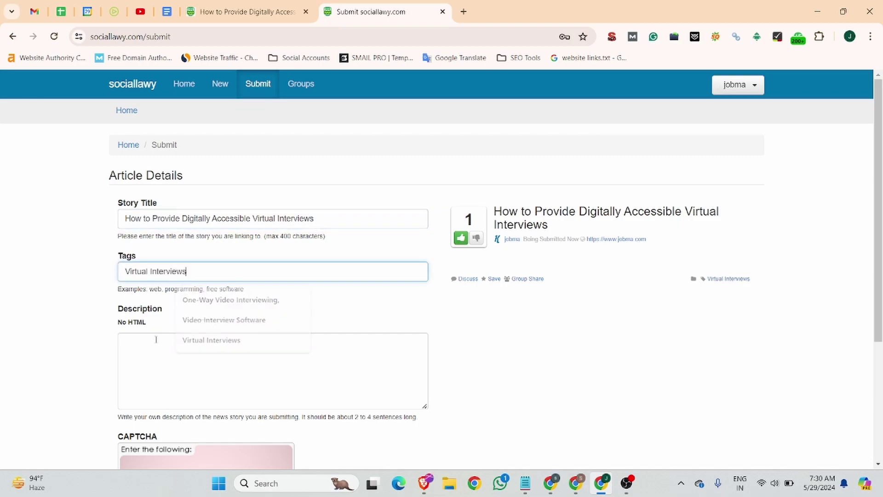
Copy the article's Conclusion paragraphs into the story Description
left_click(127, 350)
left_click(116, 8)
scroll(229, 262, "down", 20)
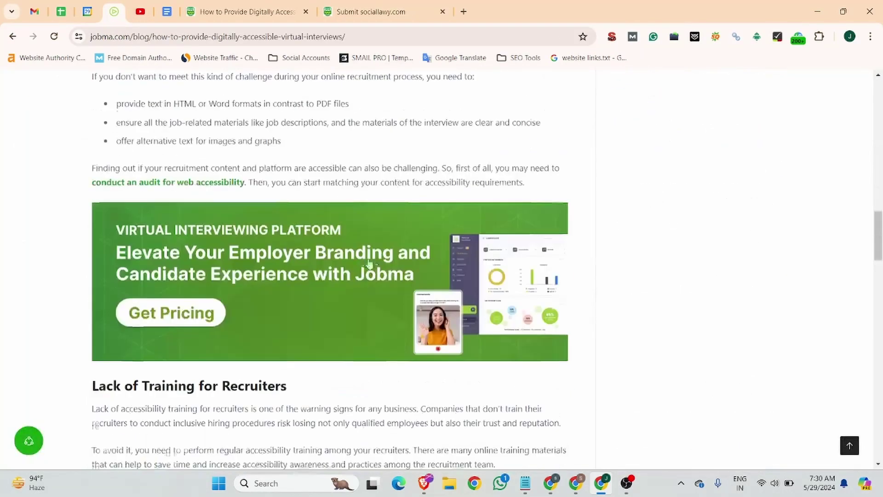
scroll(229, 262, "down", 3)
scroll(245, 256, "up", 6)
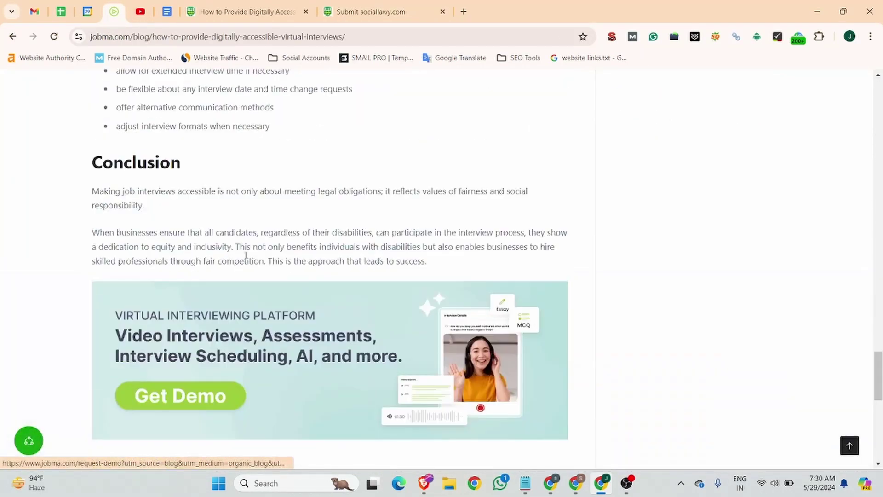
left_click_drag(426, 261, 72, 188)
key("ctrl+c")
left_click(331, 10)
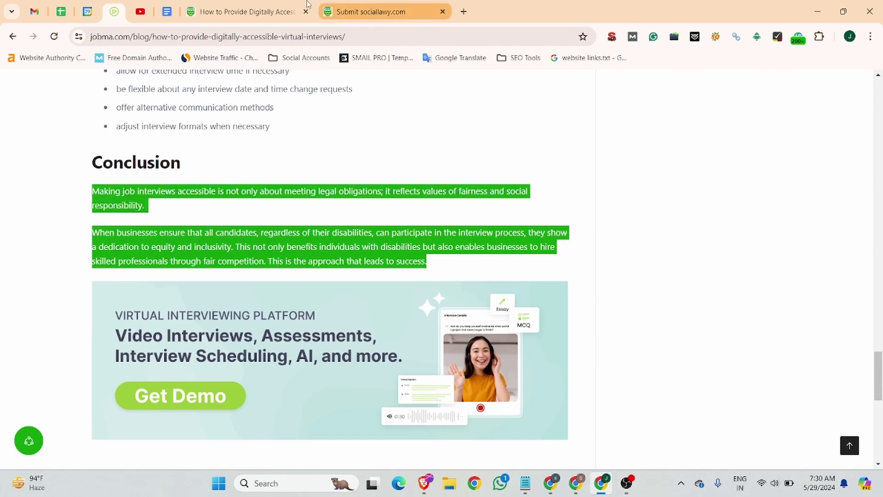
key("ctrl+v")
Enter the CAPTCHA answer and submit the story
scroll(270, 274, "down", 4)
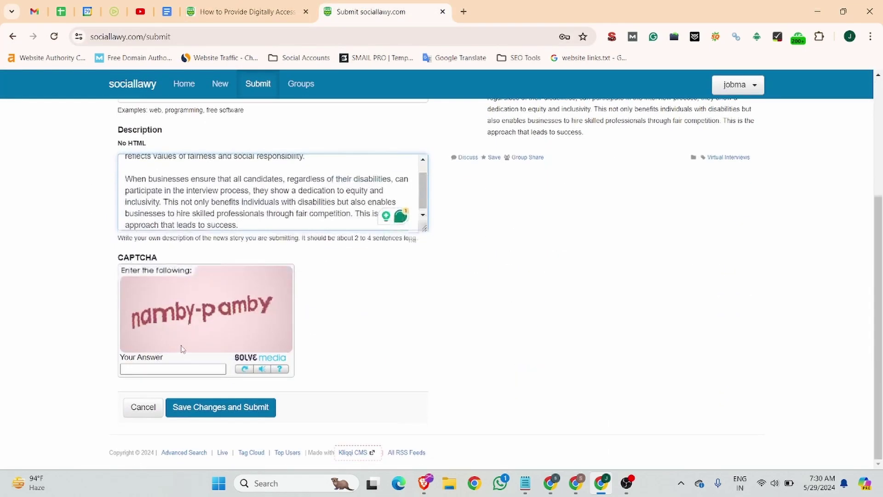
left_click(144, 369)
type("na")
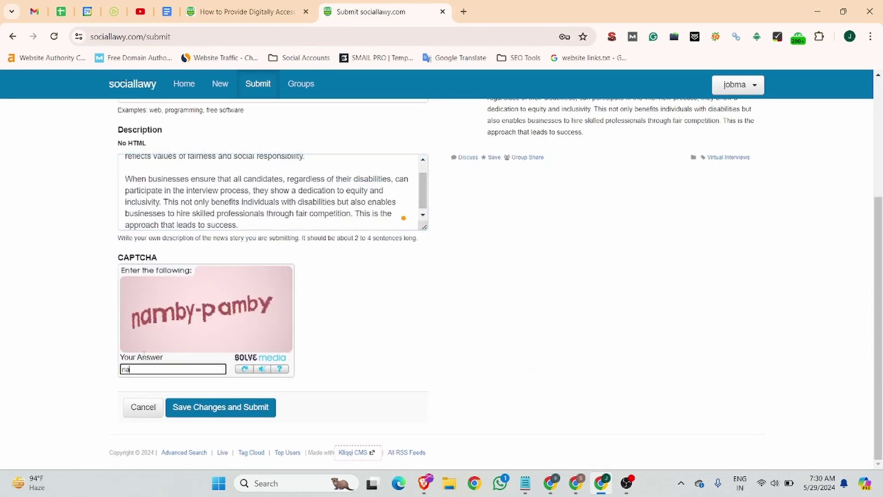
type("mb")
type("y-pamby")
left_click(212, 407)
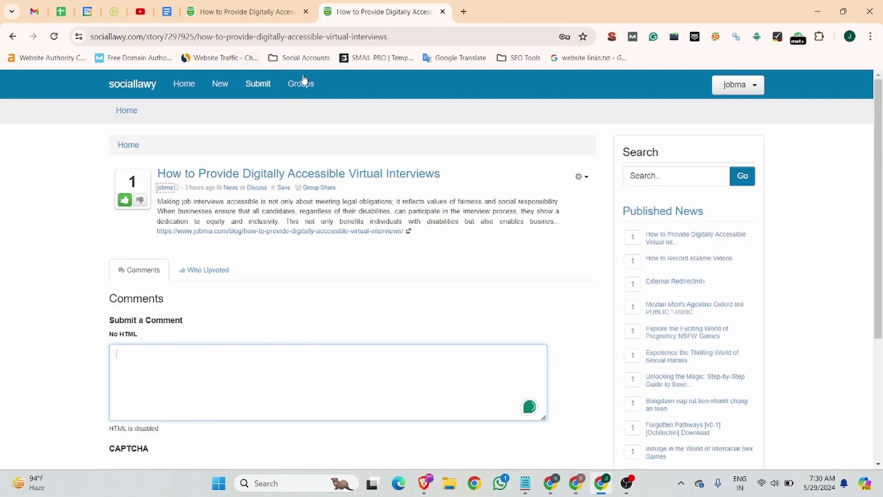
Inspect the published story's Jobma link in DevTools to confirm its href, then close DevTools
left_click(398, 35)
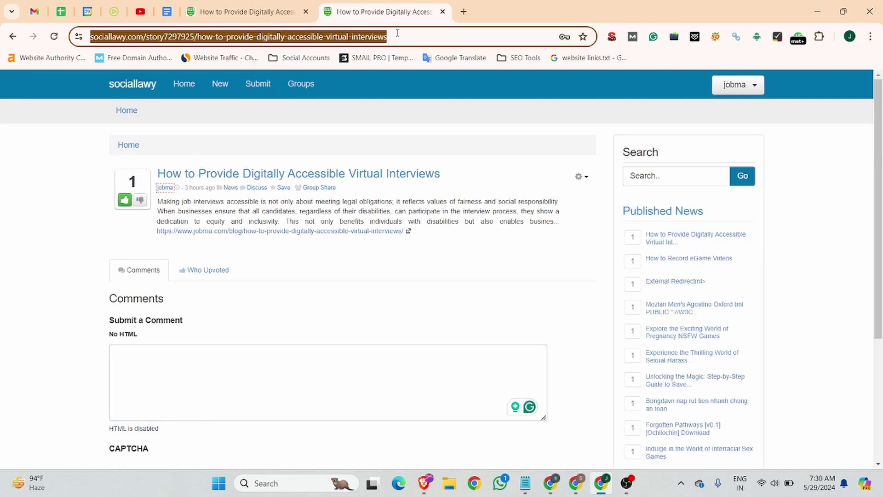
right_click(273, 231)
left_click(296, 359)
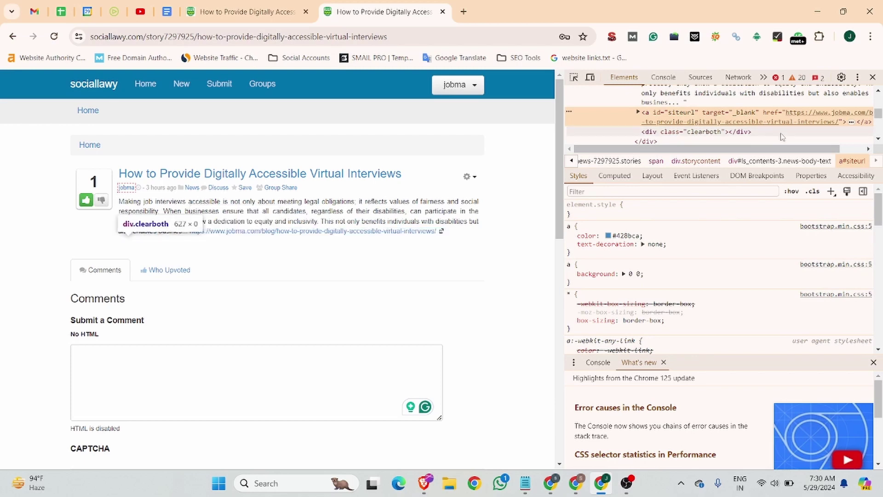
scroll(755, 126, "right", 1)
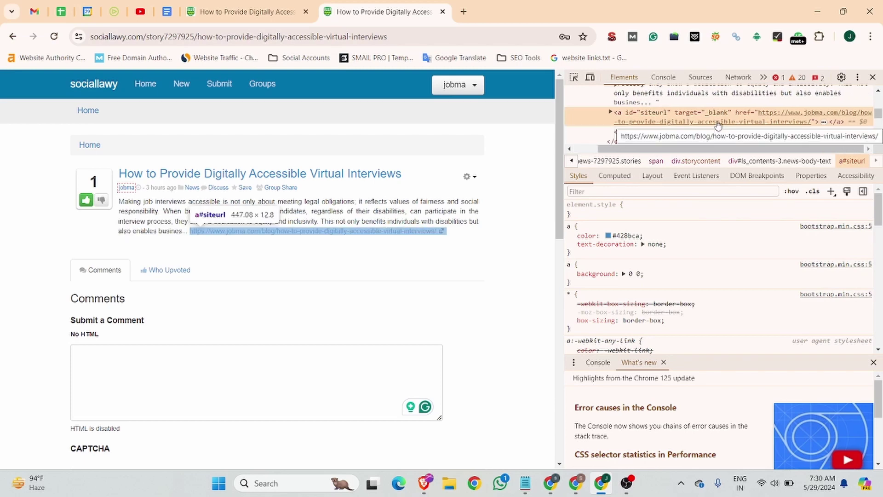
left_click(873, 77)
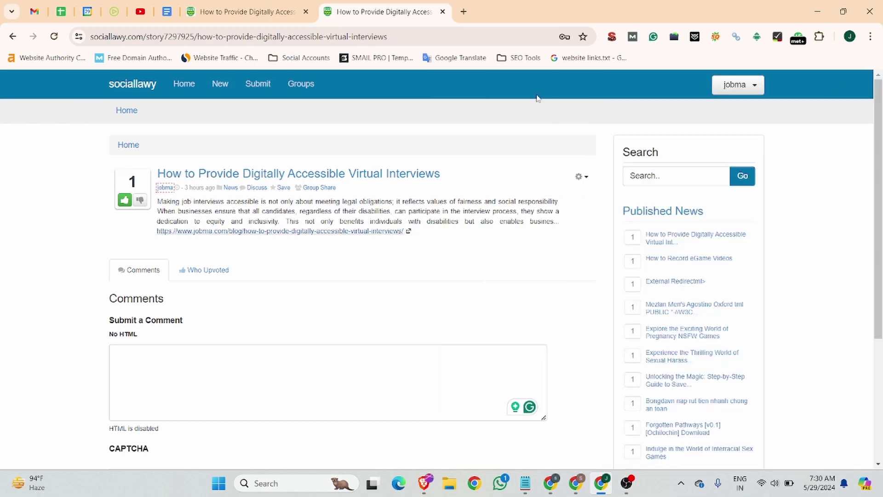